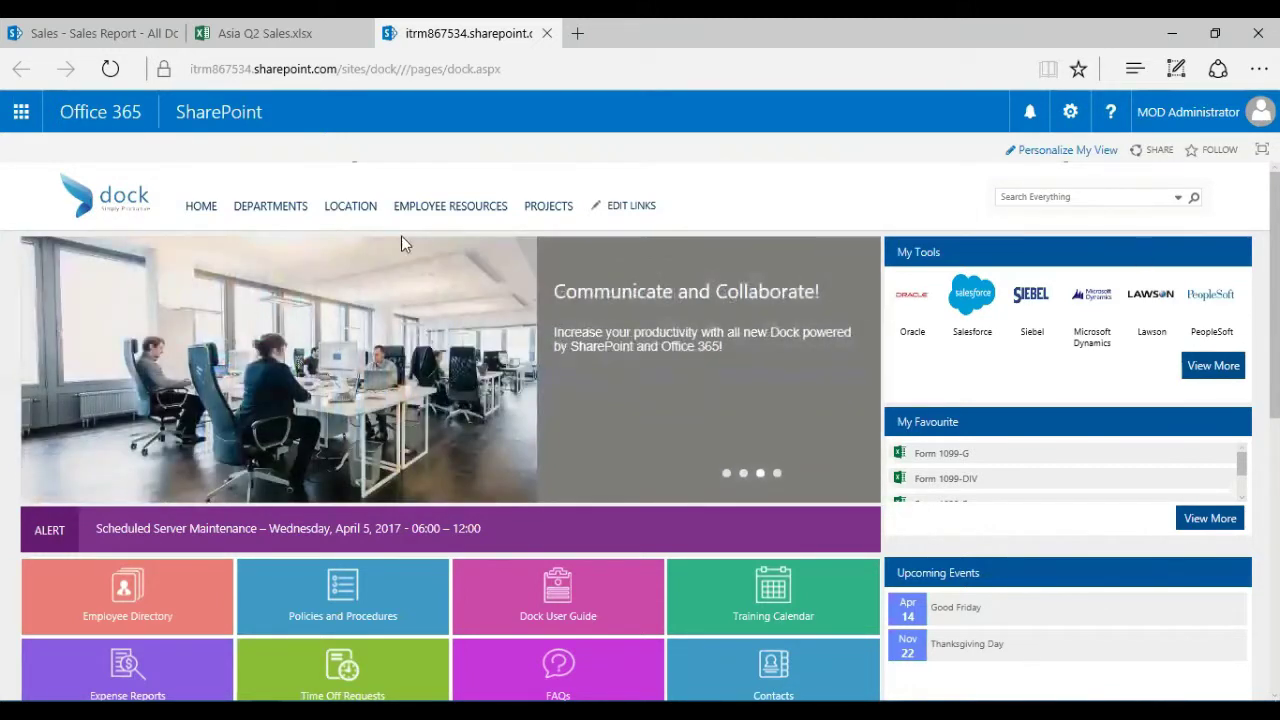
Show the department links on the Dock home page and return to the Sales Report library
left_click(283, 36)
left_click(127, 32)
left_click(430, 36)
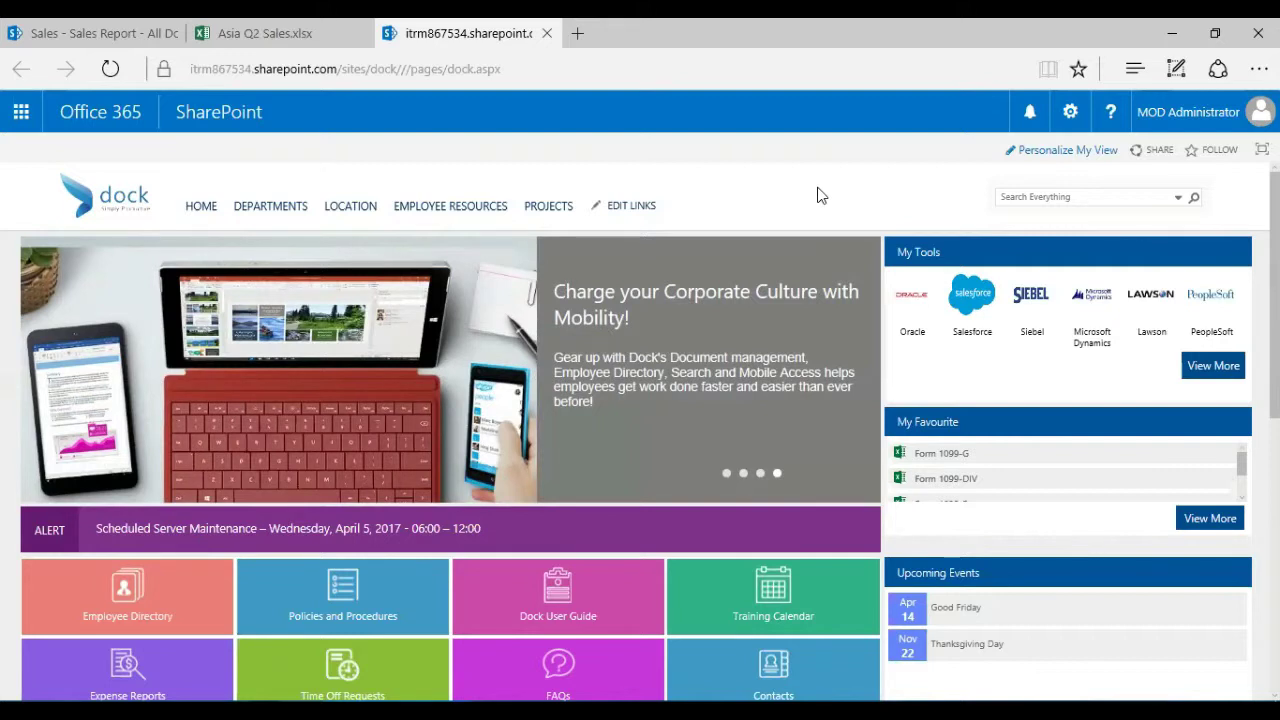
mouse_move(294, 213)
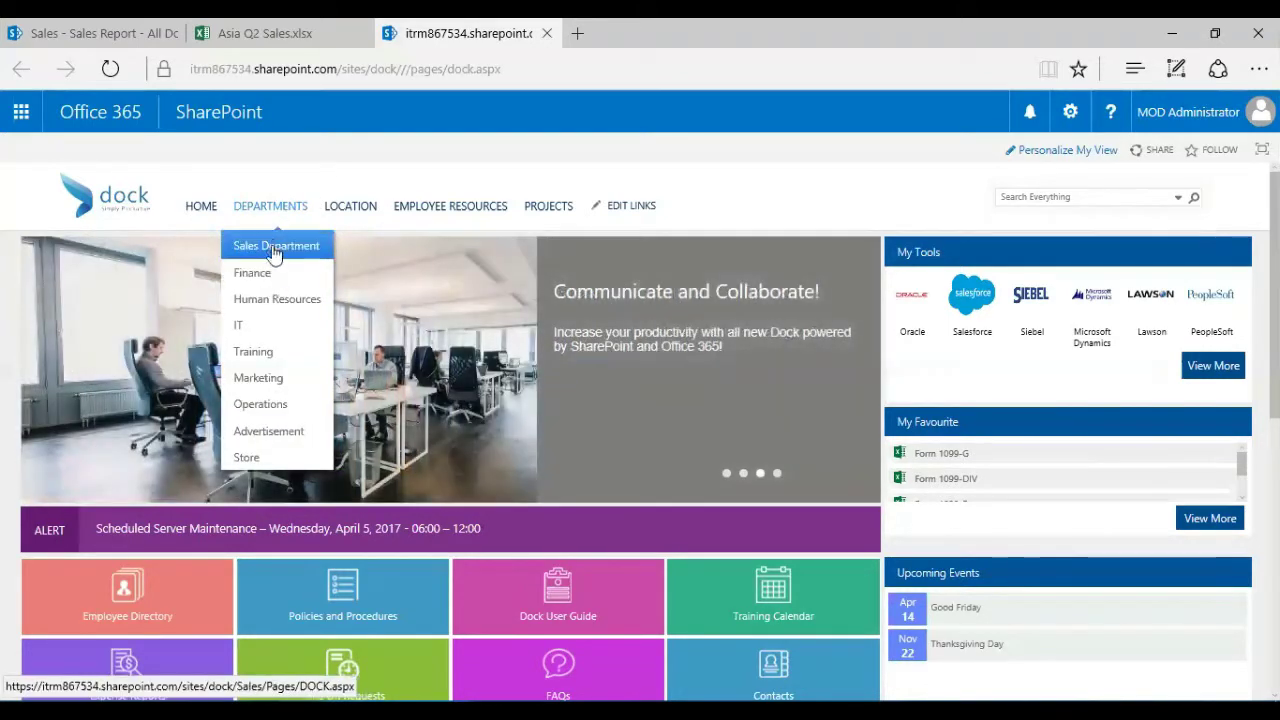
left_click(120, 34)
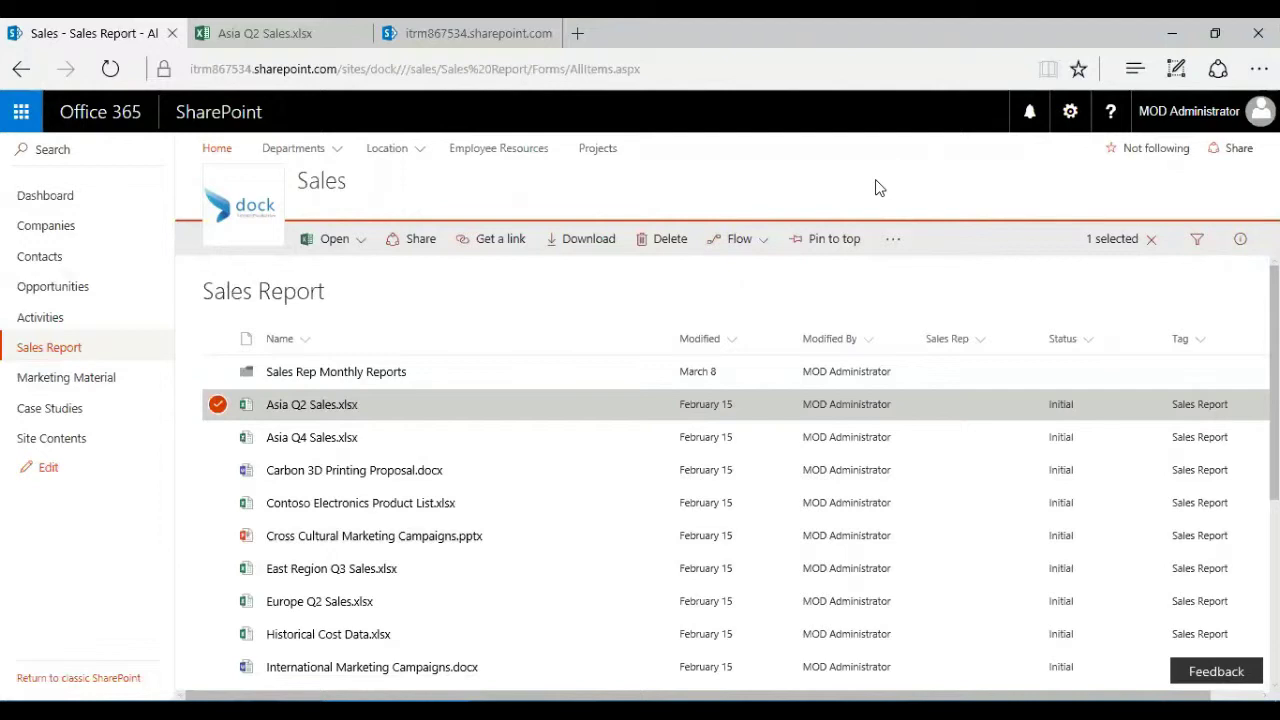
Go to the open Asia Q2 Sales workbook and look over the Focus Group 2 data table
left_click(287, 35)
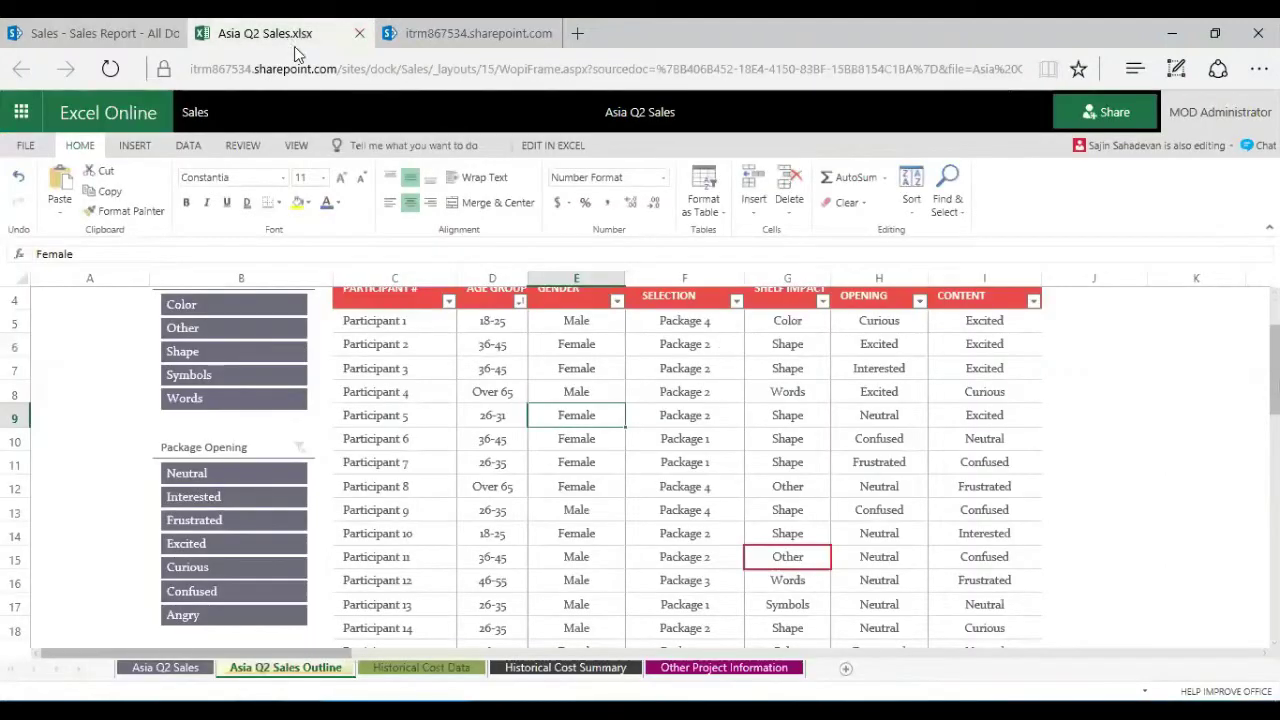
scroll(757, 497, "up", 2)
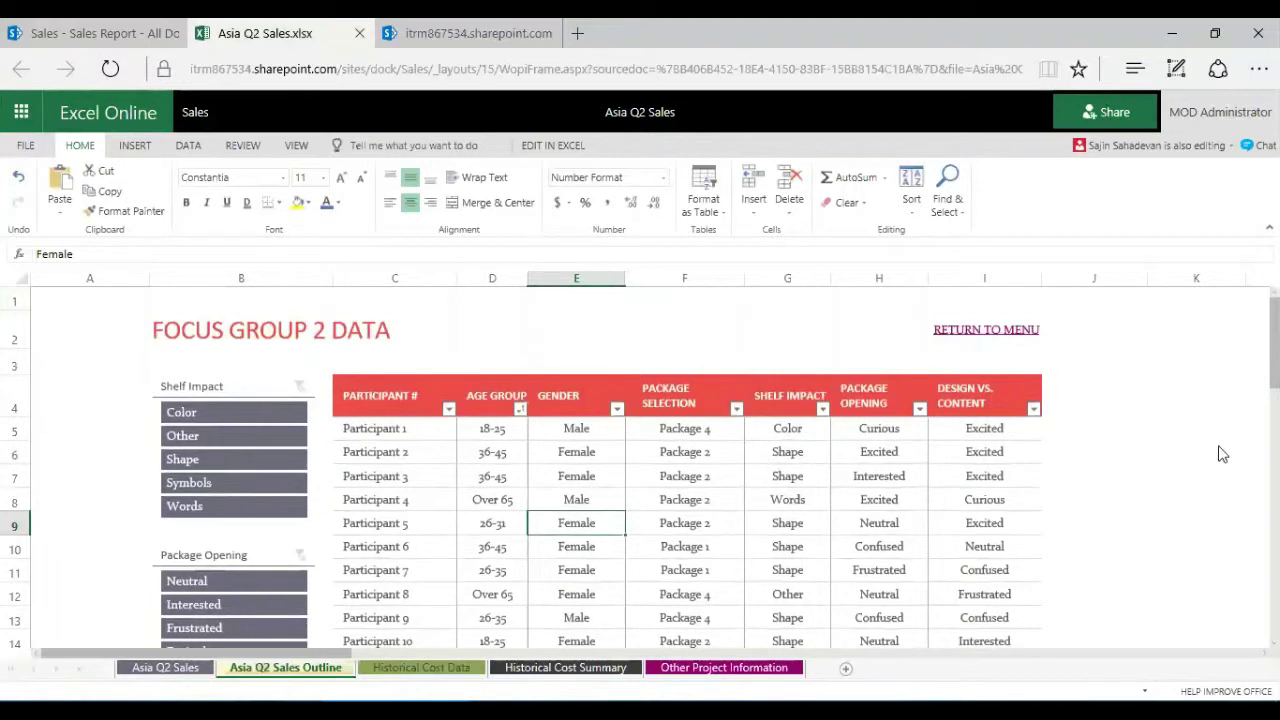
scroll(1200, 450, "down", 1)
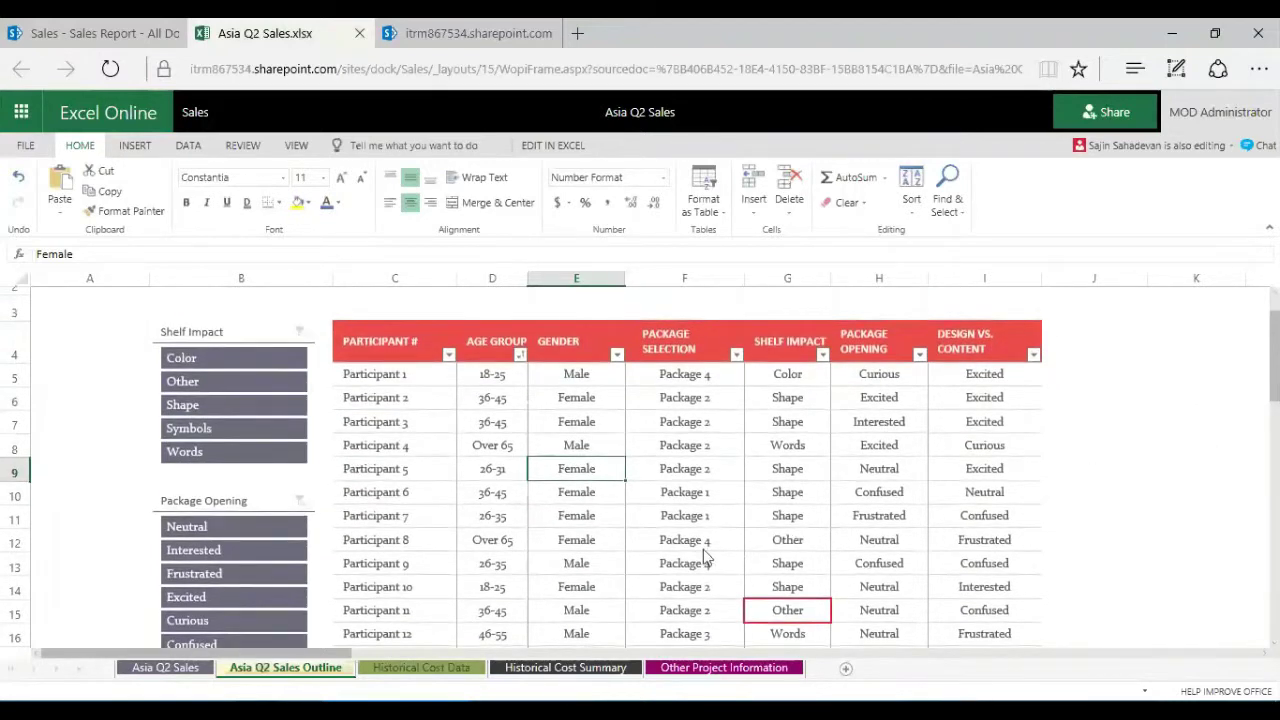
scroll(550, 505, "down", 1)
scroll(549, 502, "up", 2)
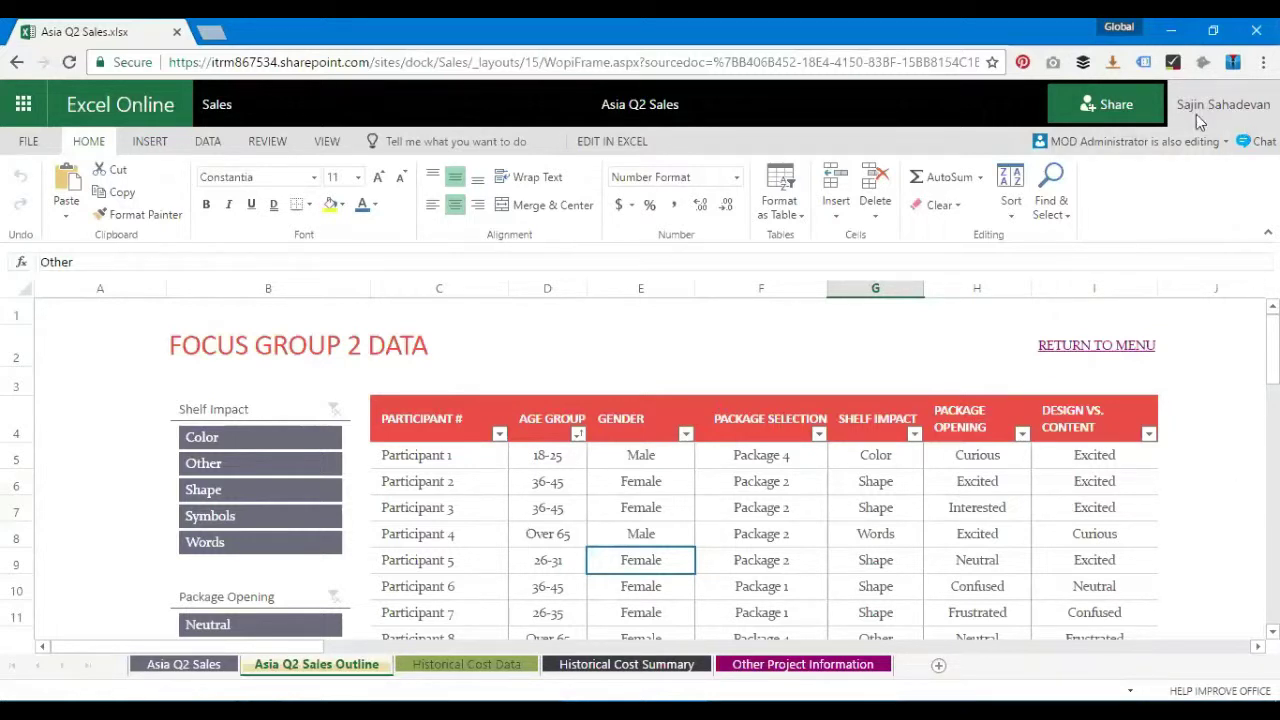
In the co-editor's Chrome session of the workbook, open the document chat and send the message "hi mod"
left_click(1203, 148)
left_click(1203, 148)
left_click(1252, 142)
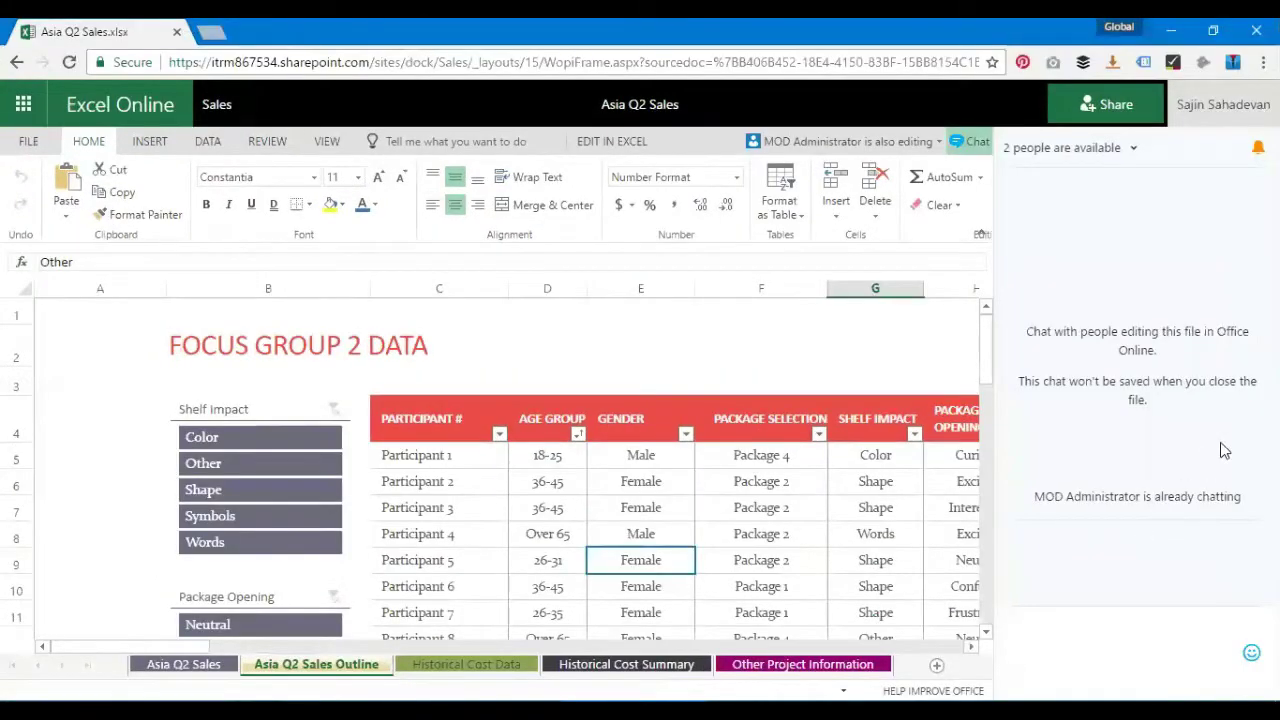
type("Hi eve")
key("Return")
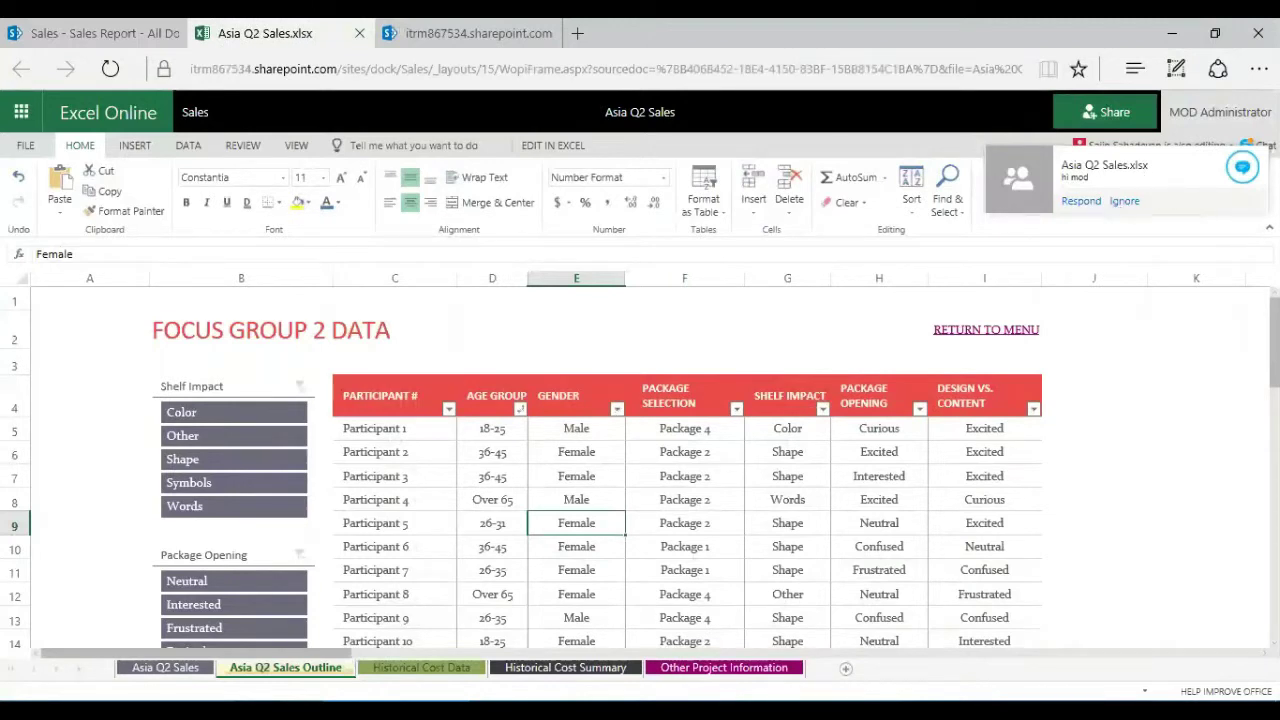
In the MOD Administrator's session, open the incoming chat message to read it, and close the chat pane
left_click(1082, 199)
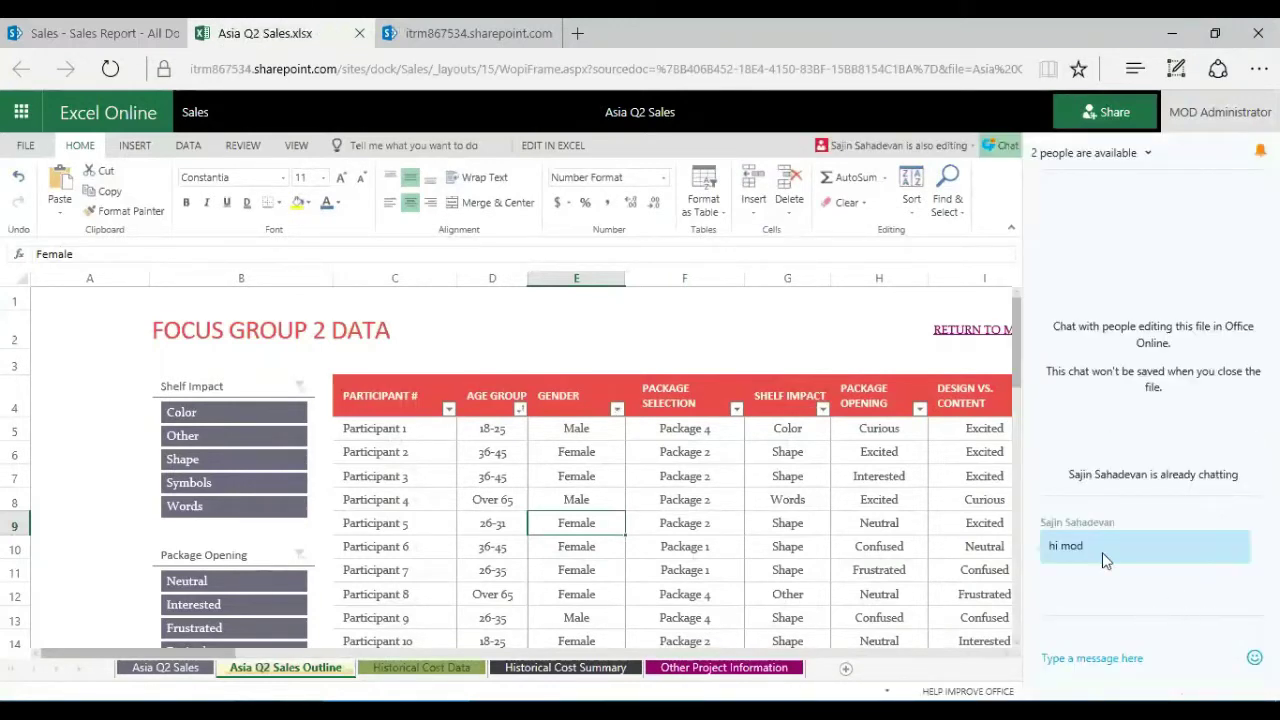
scroll(600, 450, "down", 1)
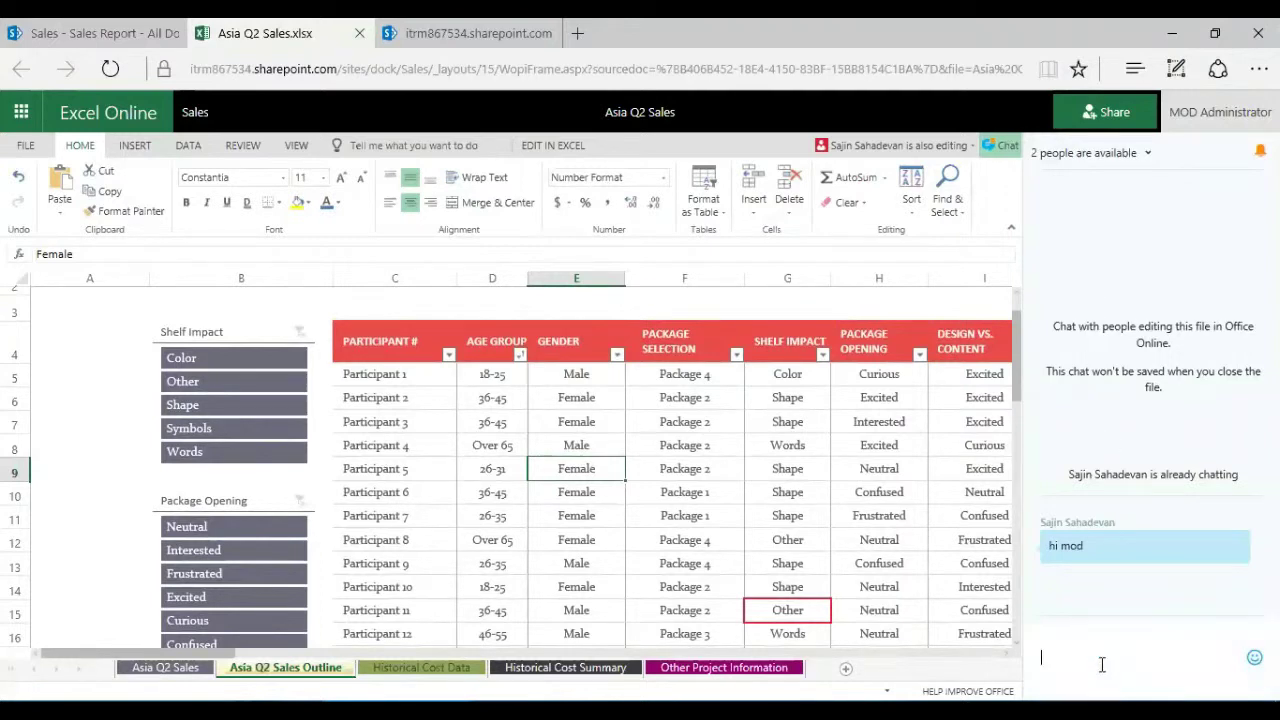
left_click(1136, 662)
left_click(503, 446)
left_click(492, 422)
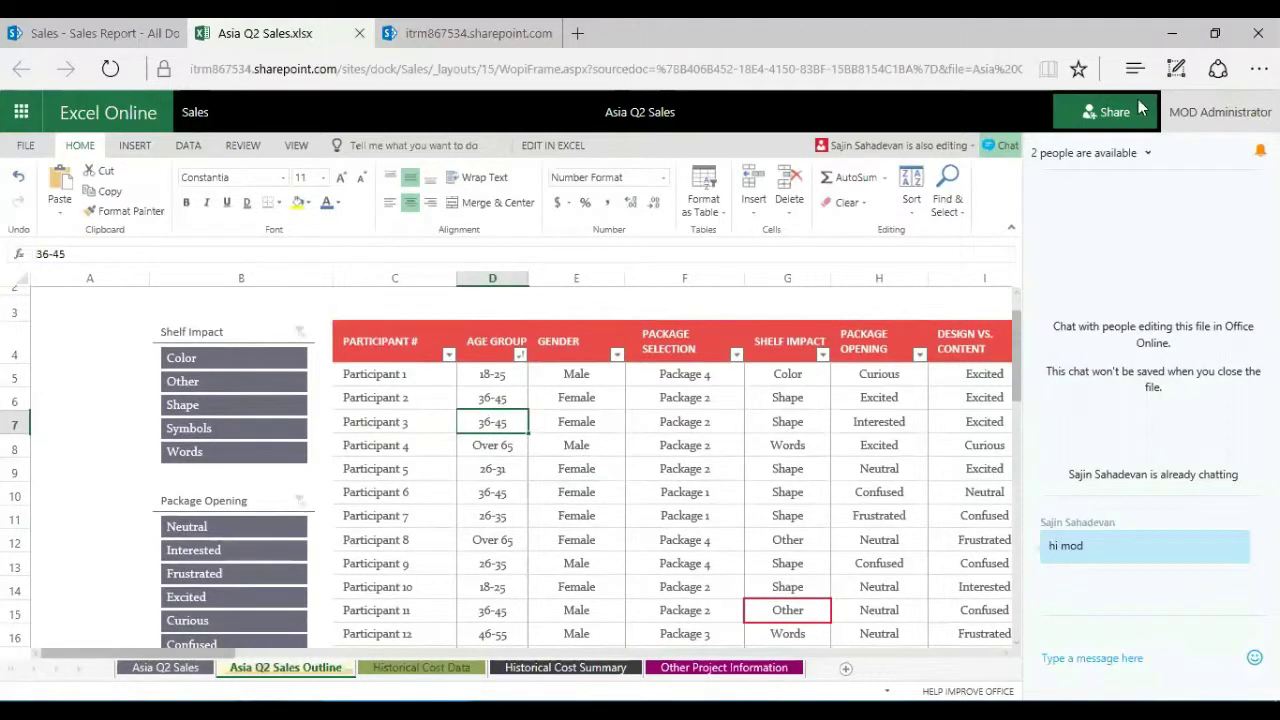
left_click(1003, 146)
Set Participant 5's age group to 26-40 in the Focus Group 2 table
scroll(688, 437, "up", 1)
scroll(688, 437, "down", 1)
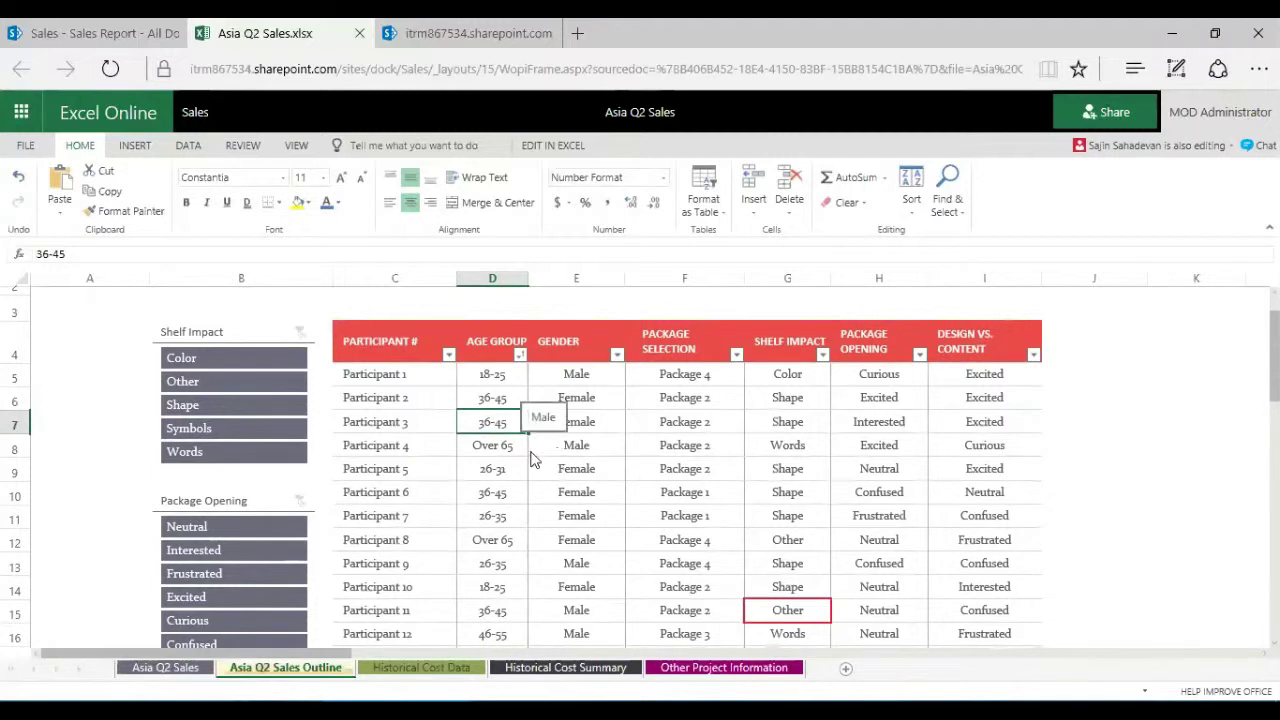
double_click(497, 474)
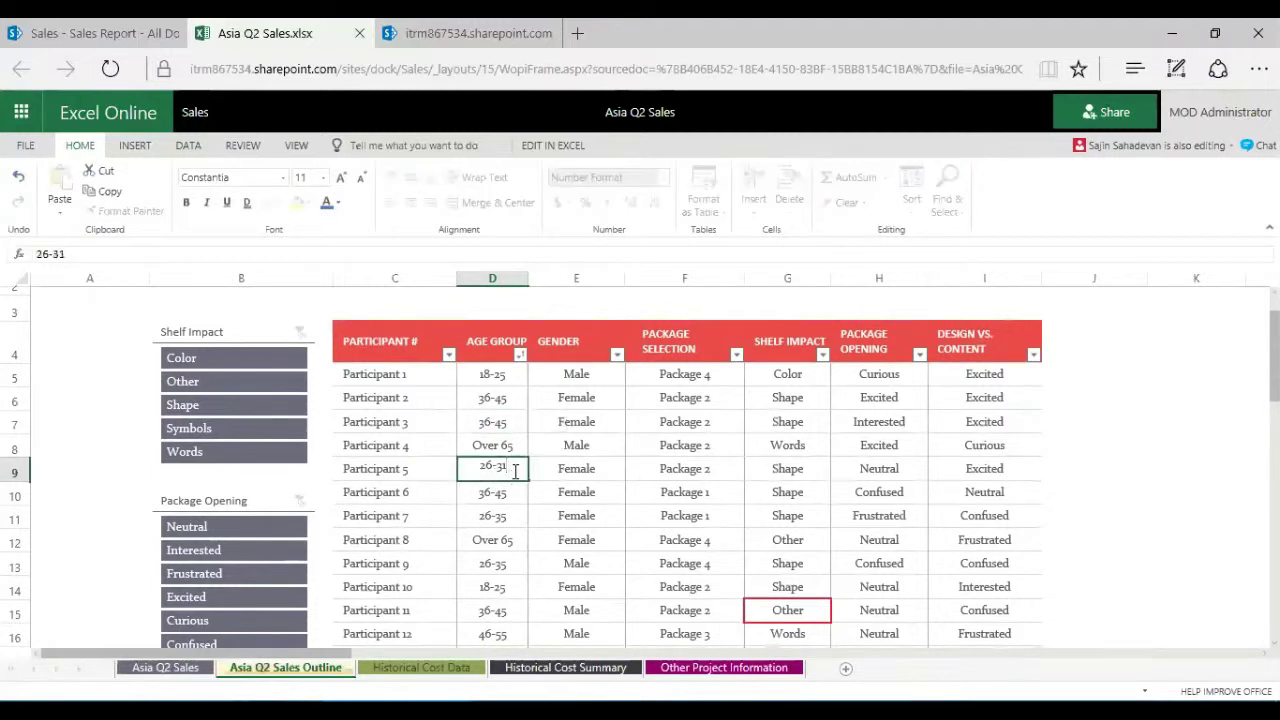
key("BackSpace")
key("BackSpace")
type("40")
left_click(560, 448)
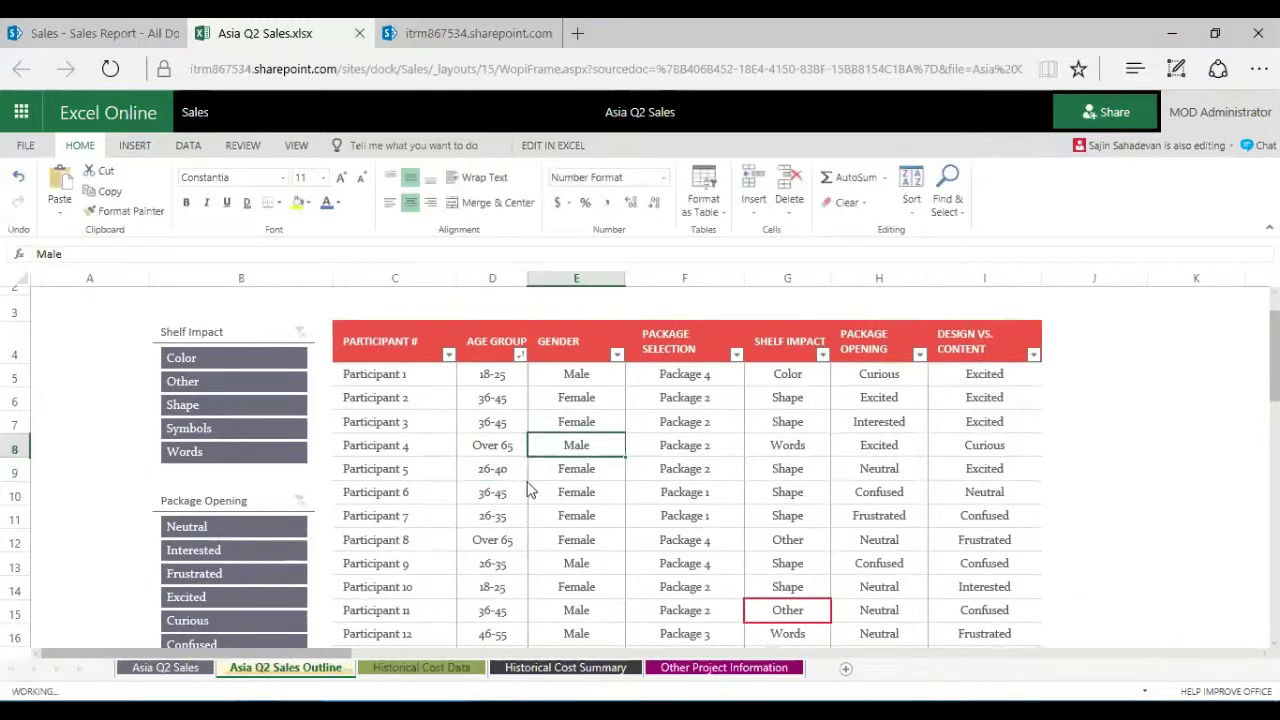
Select the edited age group cell and the co-editor's highlighted Shelf Impact cell for Participant 11 to inspect the presence marker
left_click(525, 478)
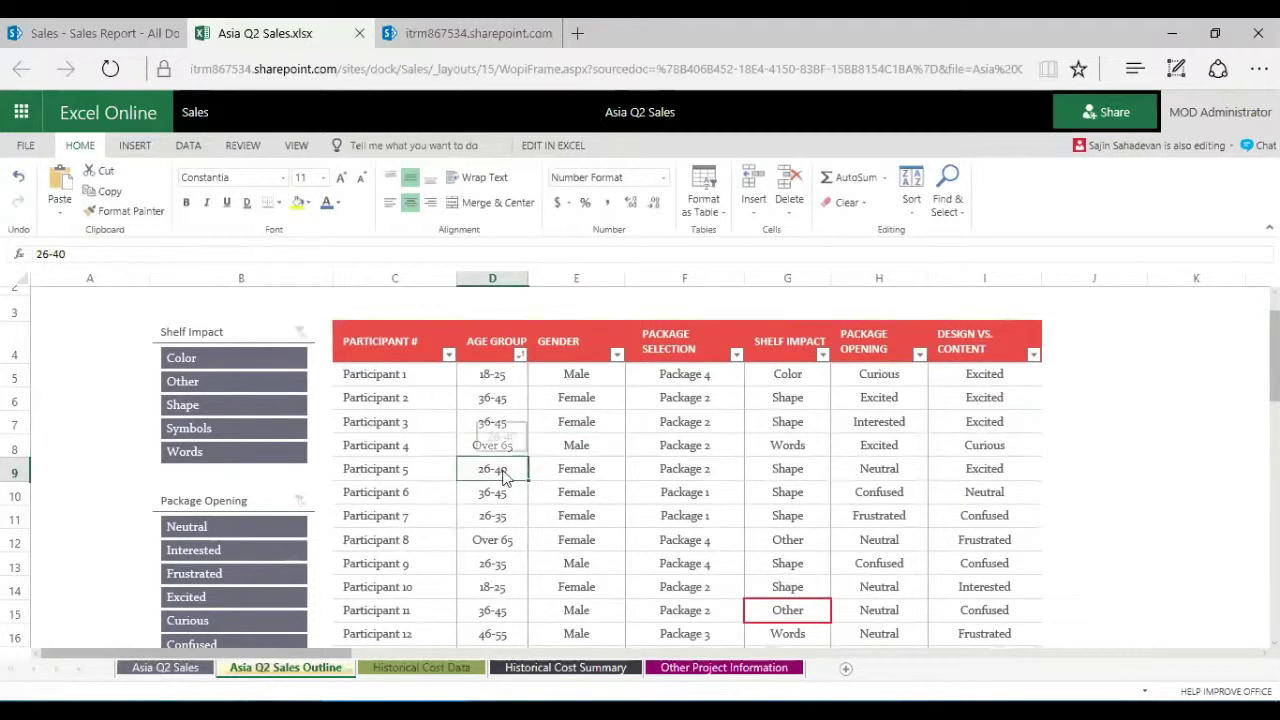
left_click(808, 614)
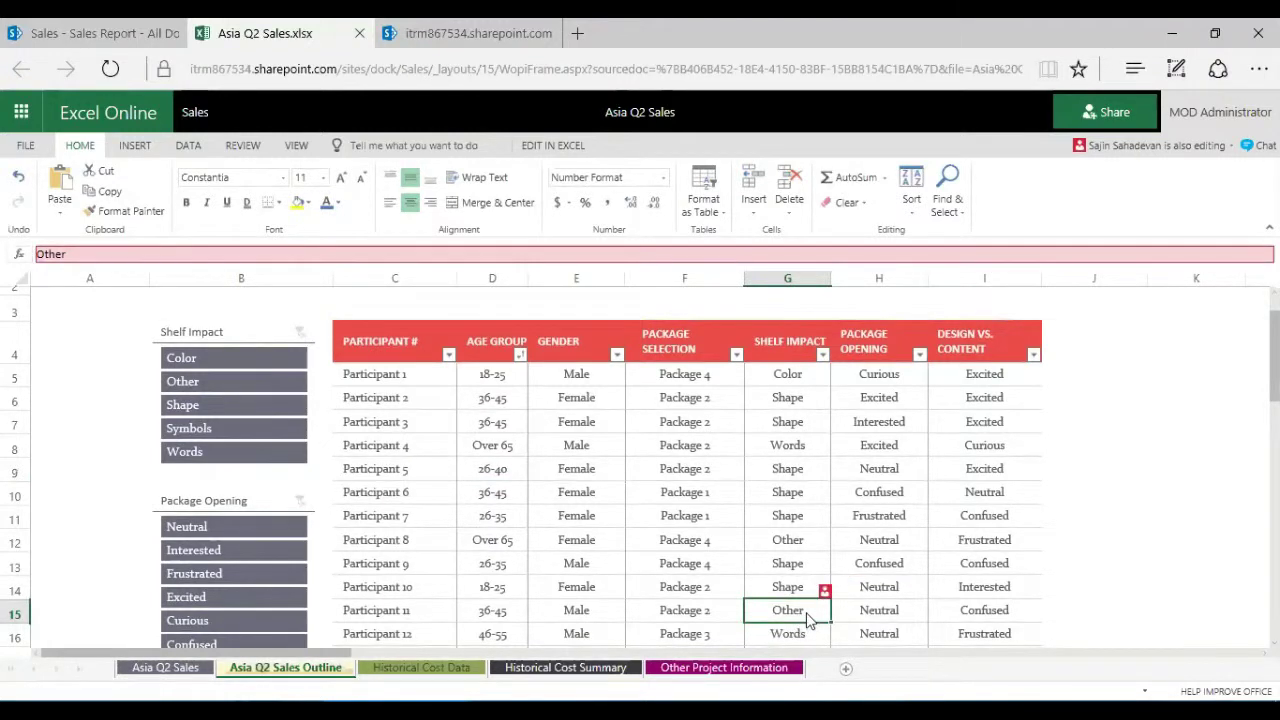
scroll(808, 618, "down", 1)
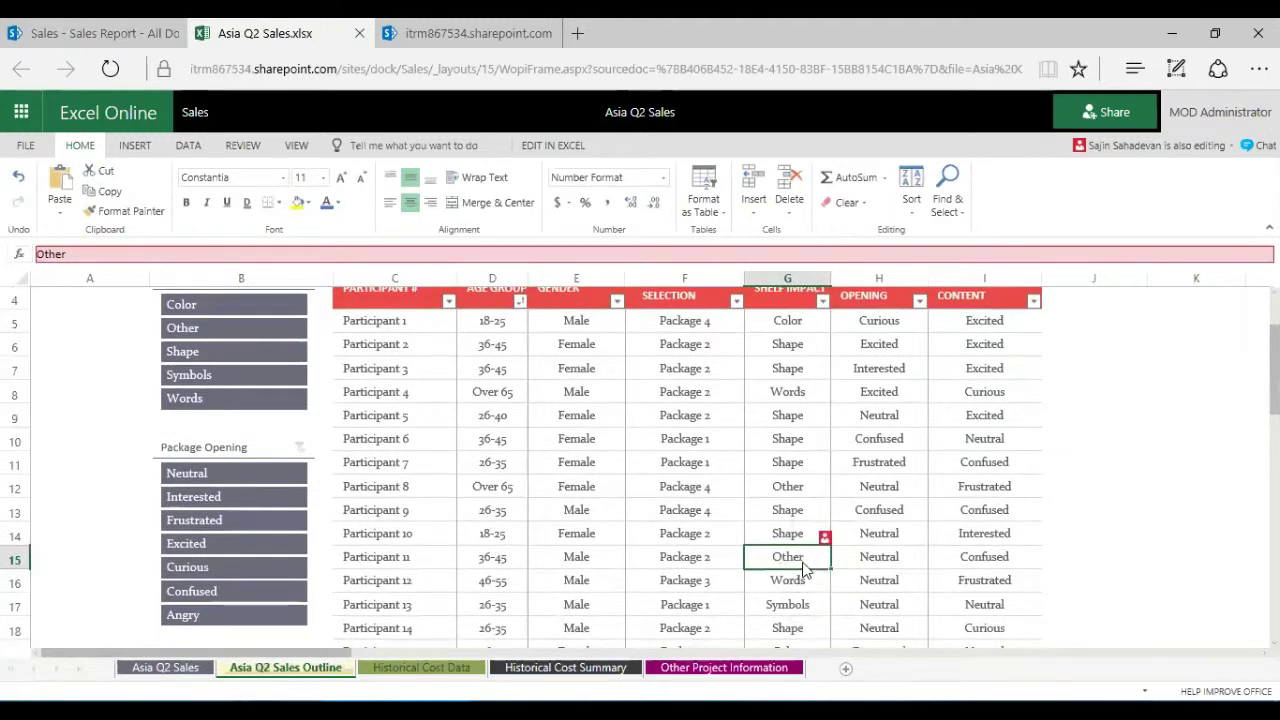
scroll(806, 568, "up", 1)
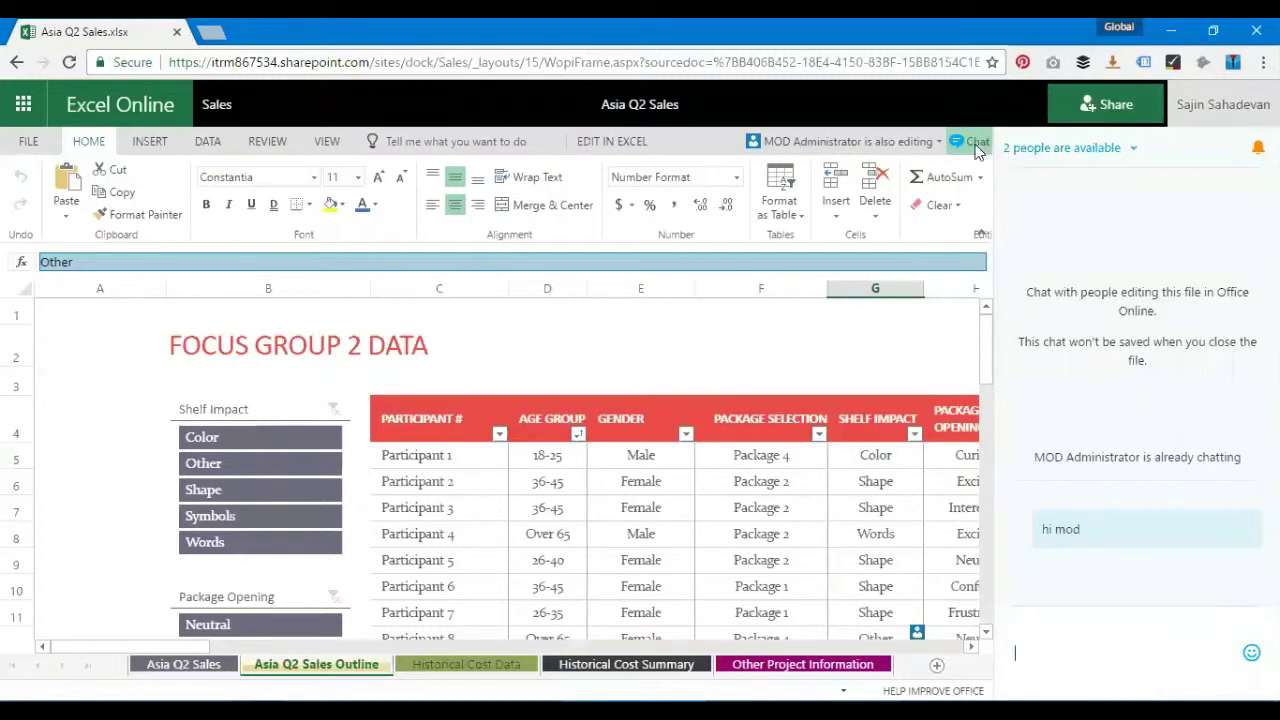
In the co-editor's Chrome session, close the chat pane and check Participant 5's age group cell for the synced edit
left_click(977, 148)
scroll(1175, 449, "down", 3)
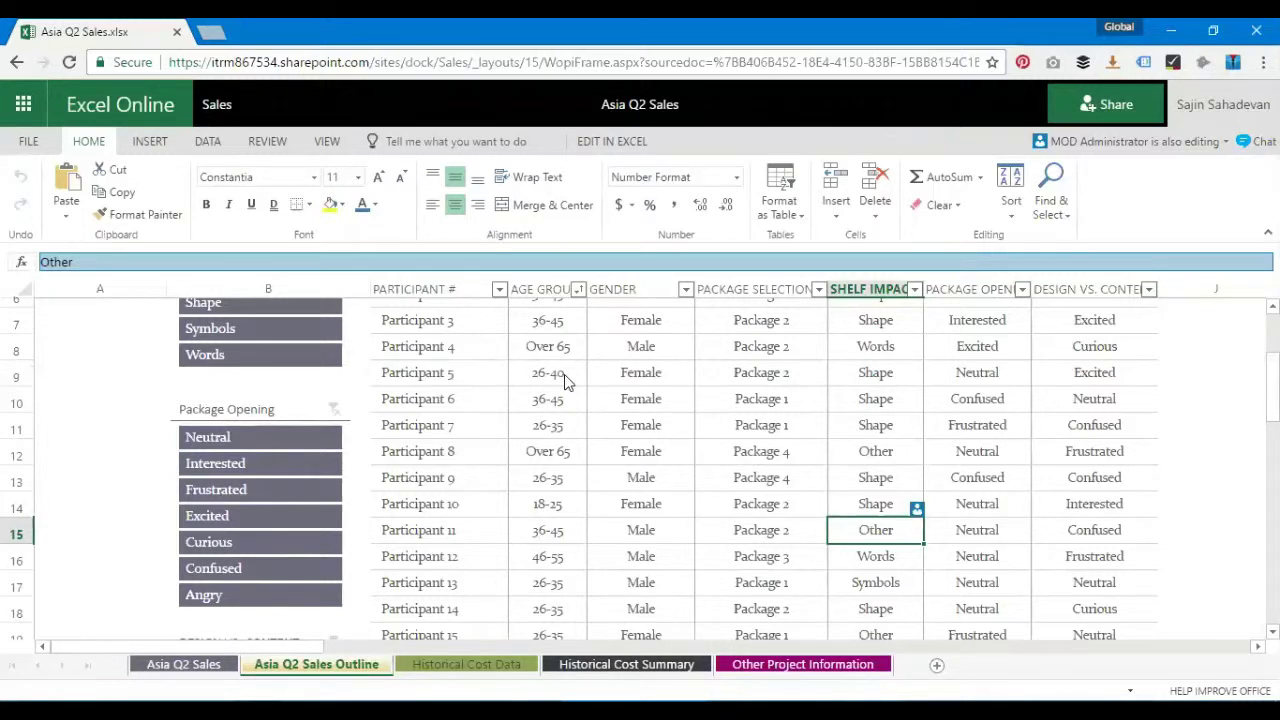
left_click(564, 374)
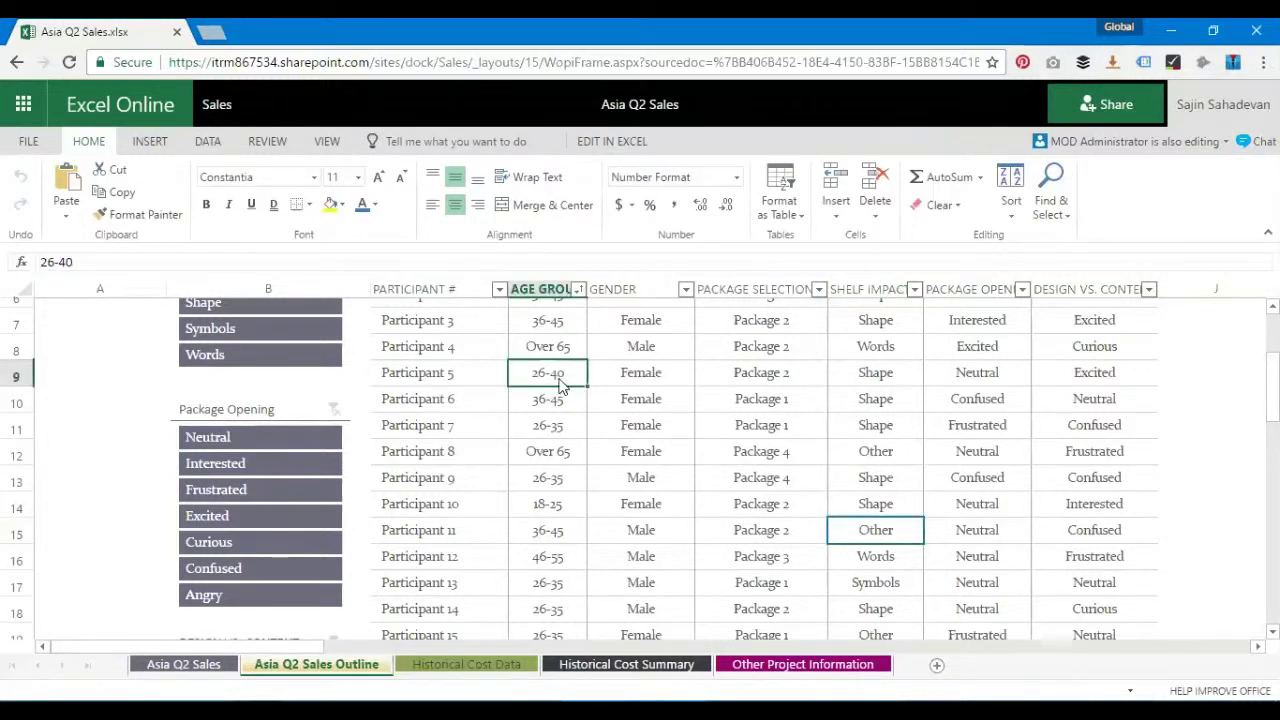
scroll(880, 528, "up", 3)
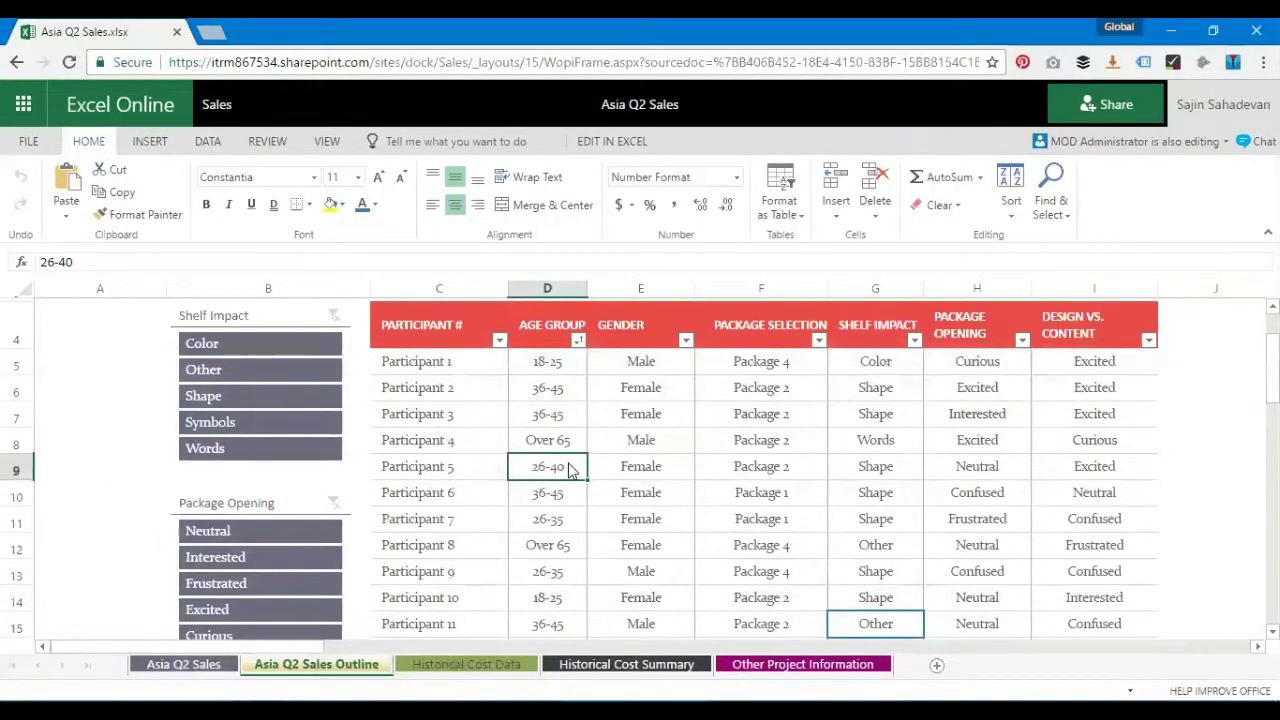
left_click(647, 503)
left_click(566, 470)
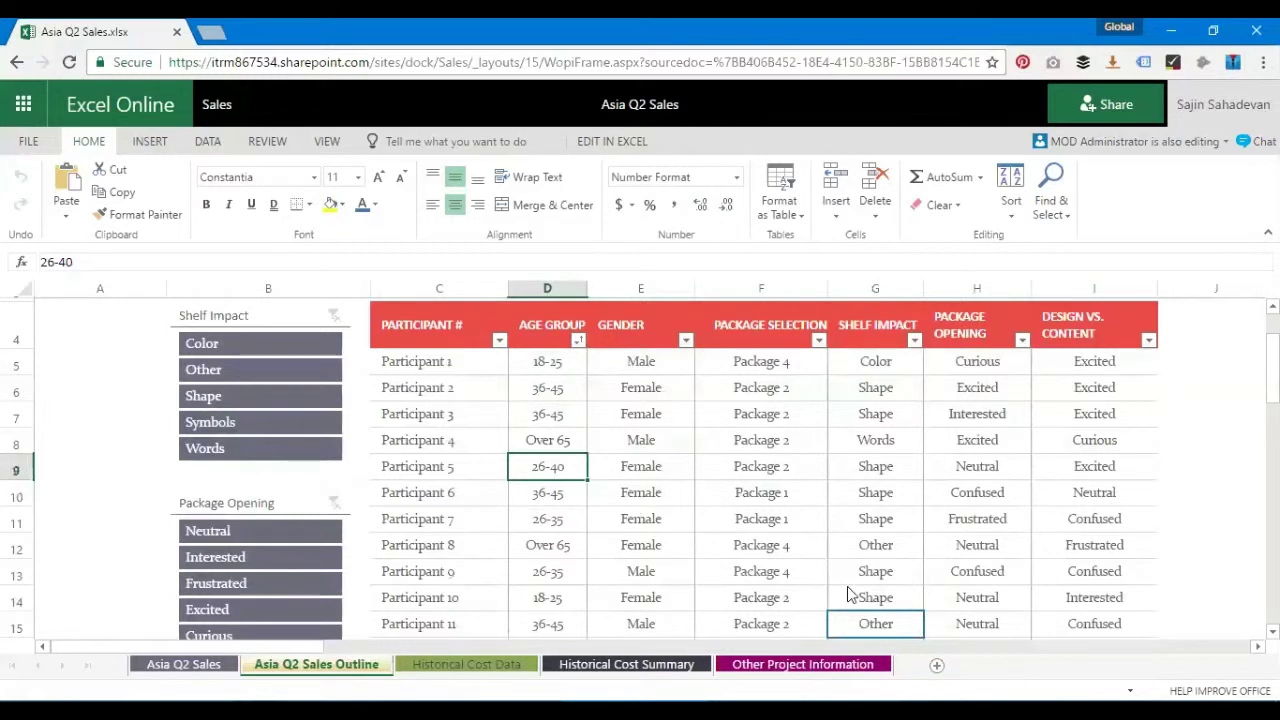
Select Participant 11's Shelf Impact cell and inspect the other editor's cell marker in the table
scroll(860, 580, "down", 3)
left_click(893, 535)
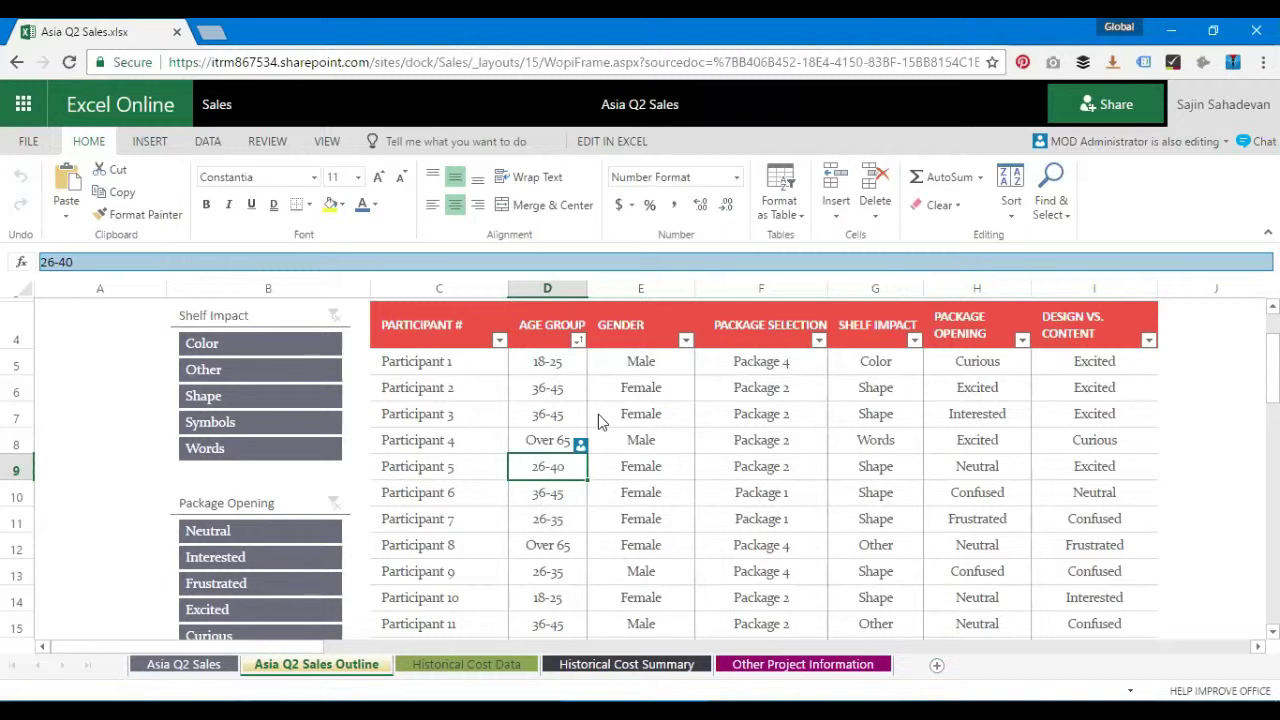
scroll(600, 486, "up", 2)
scroll(605, 490, "down", 2)
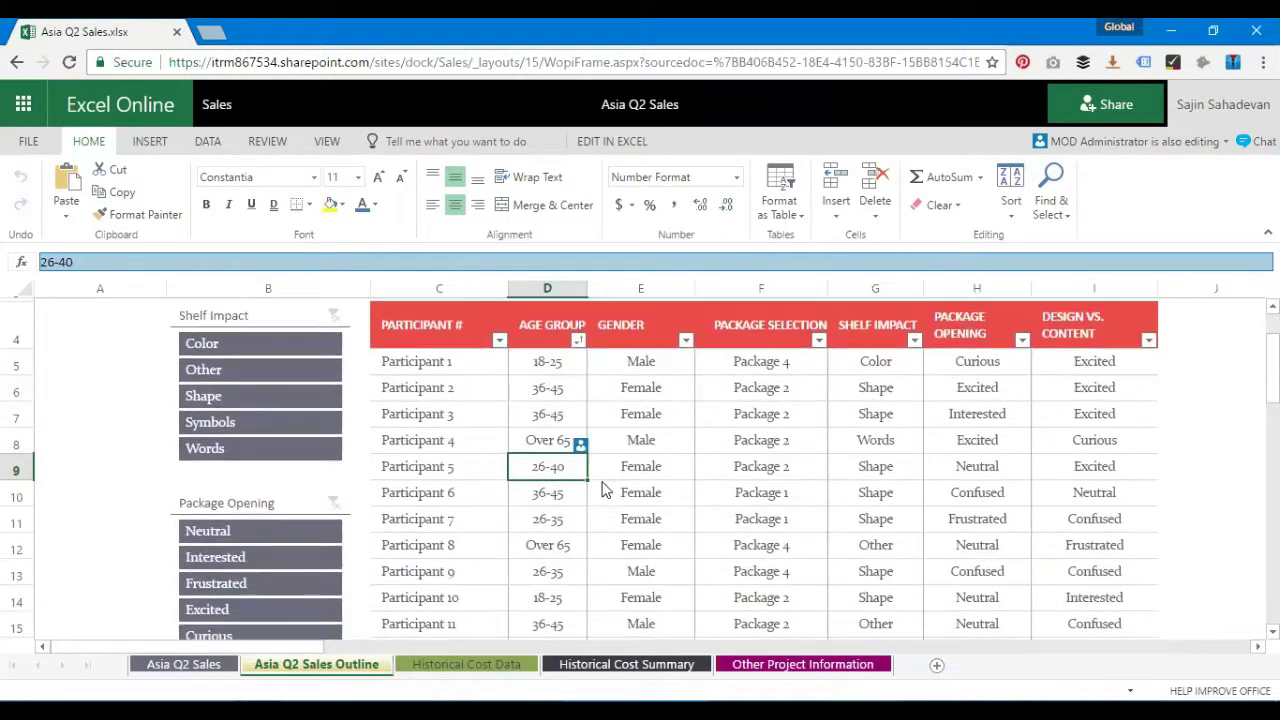